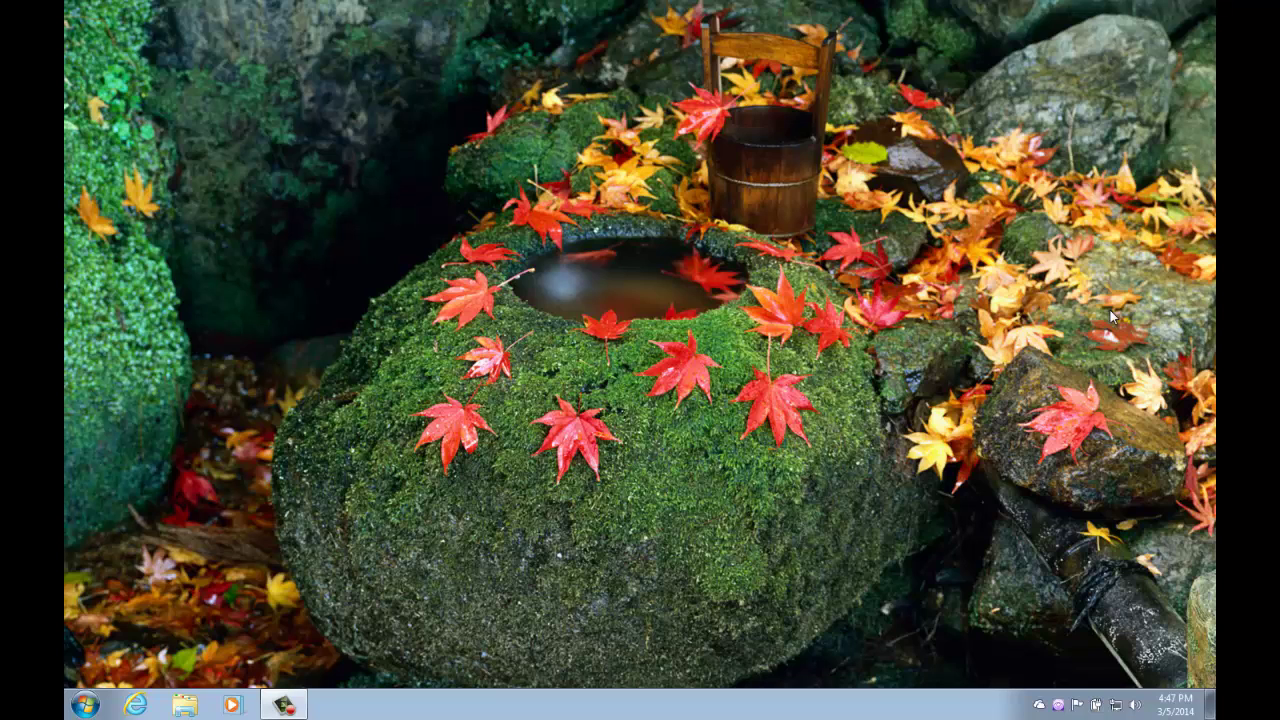
Start Word 2013 and create a new blank document
key(super)
key(Down)
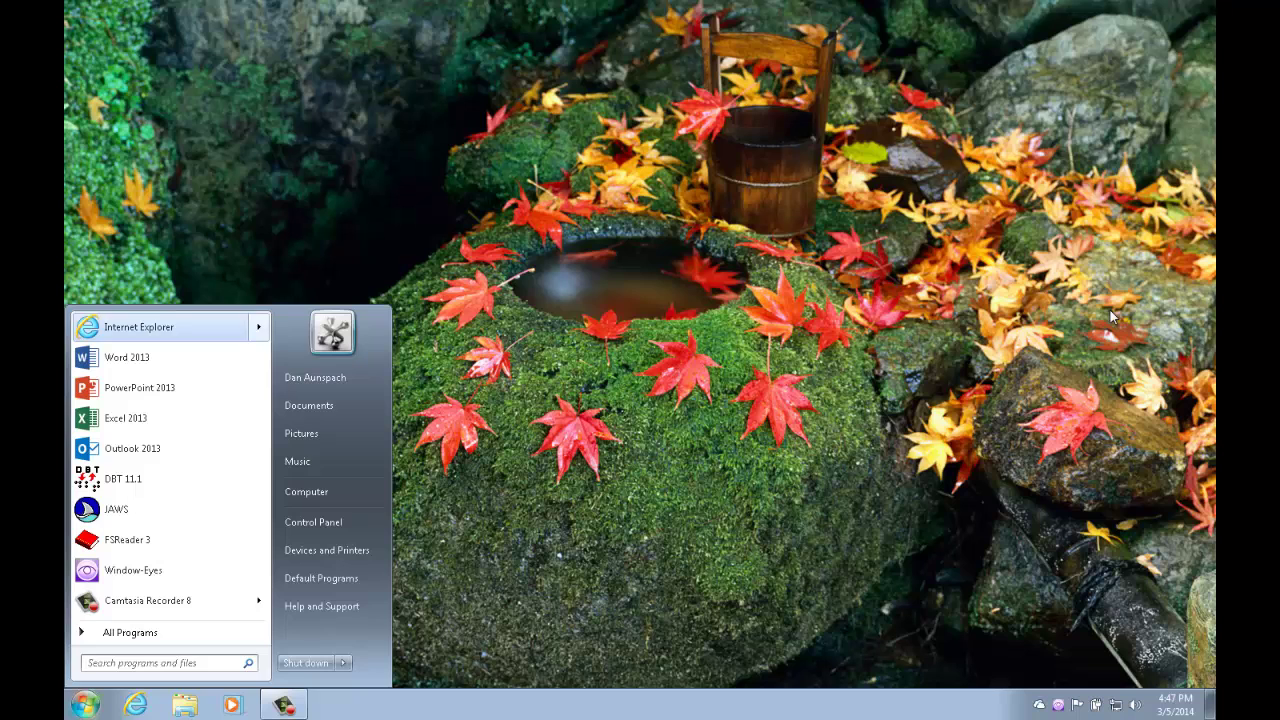
key(Down)
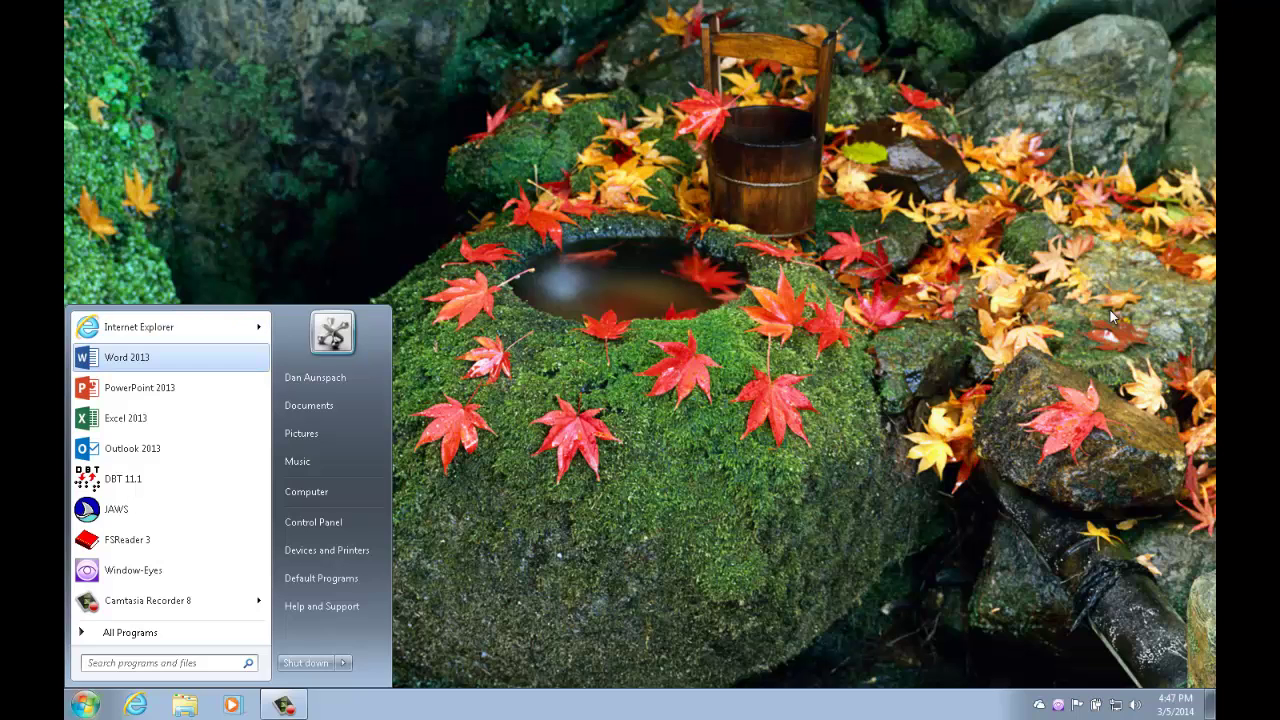
key(Return)
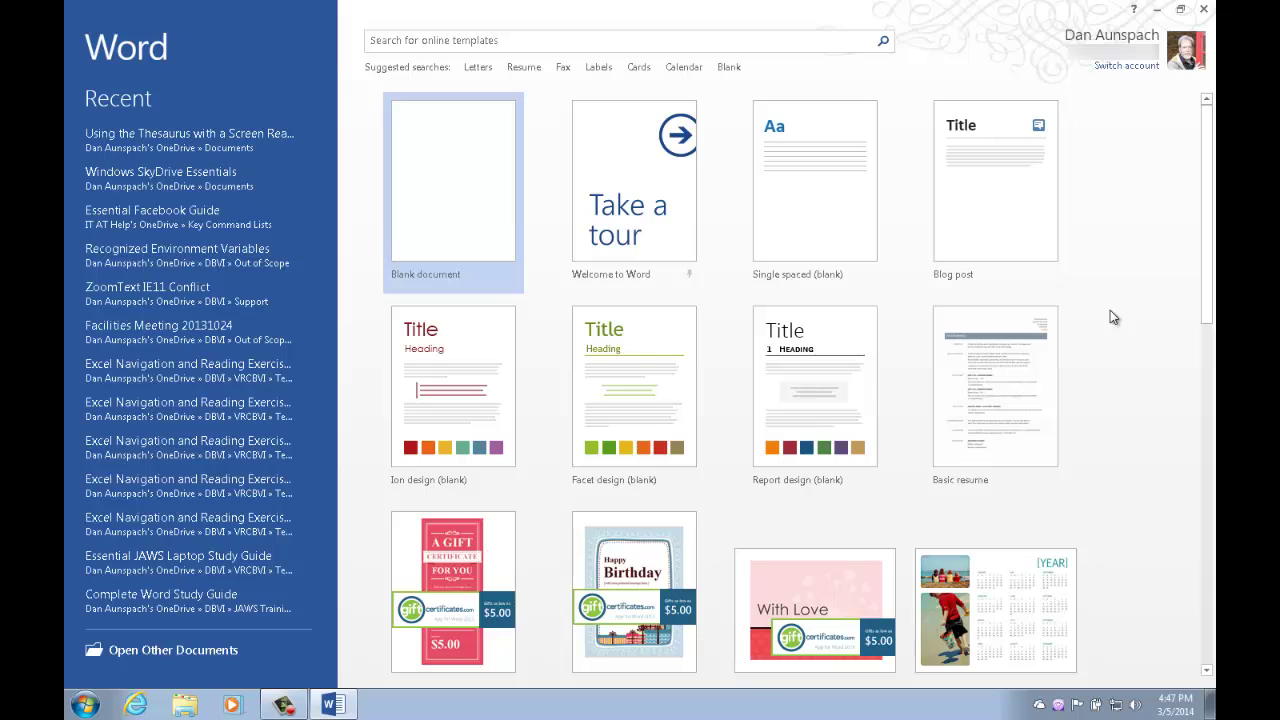
key(Return)
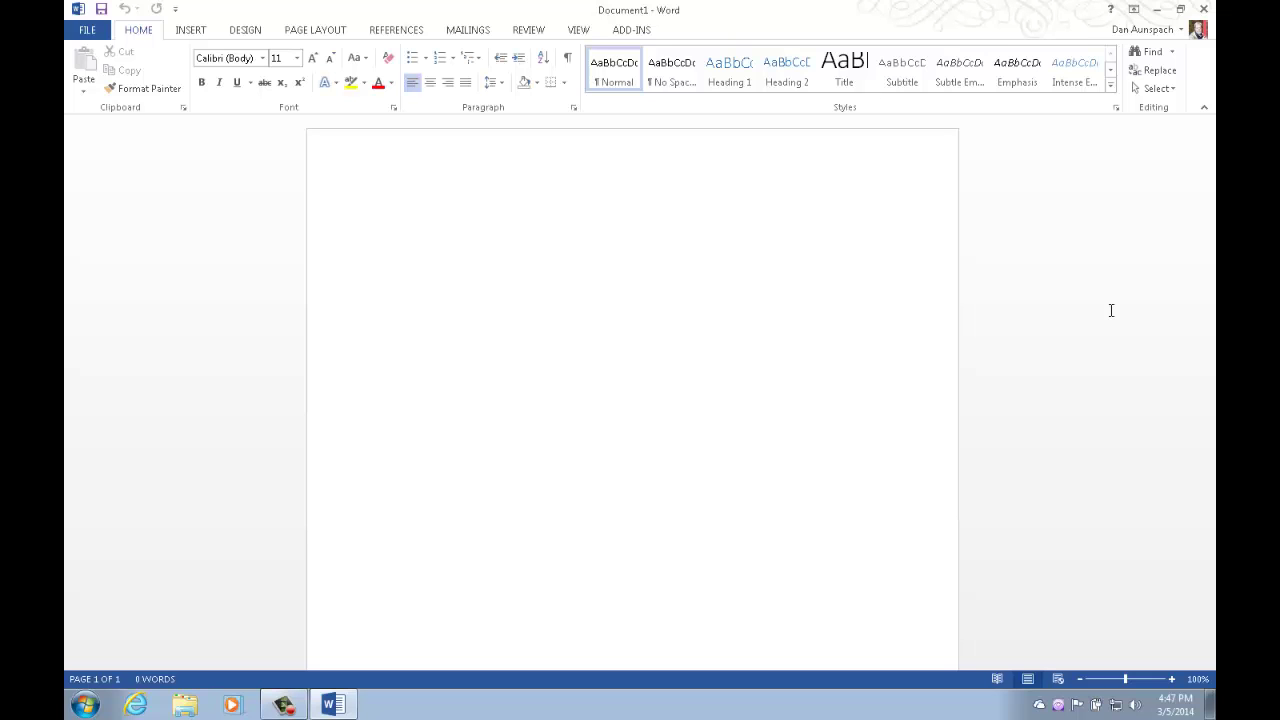
View the Backstage pages for opening and saving files, leaving each without choosing a file
key(ctrl+o)
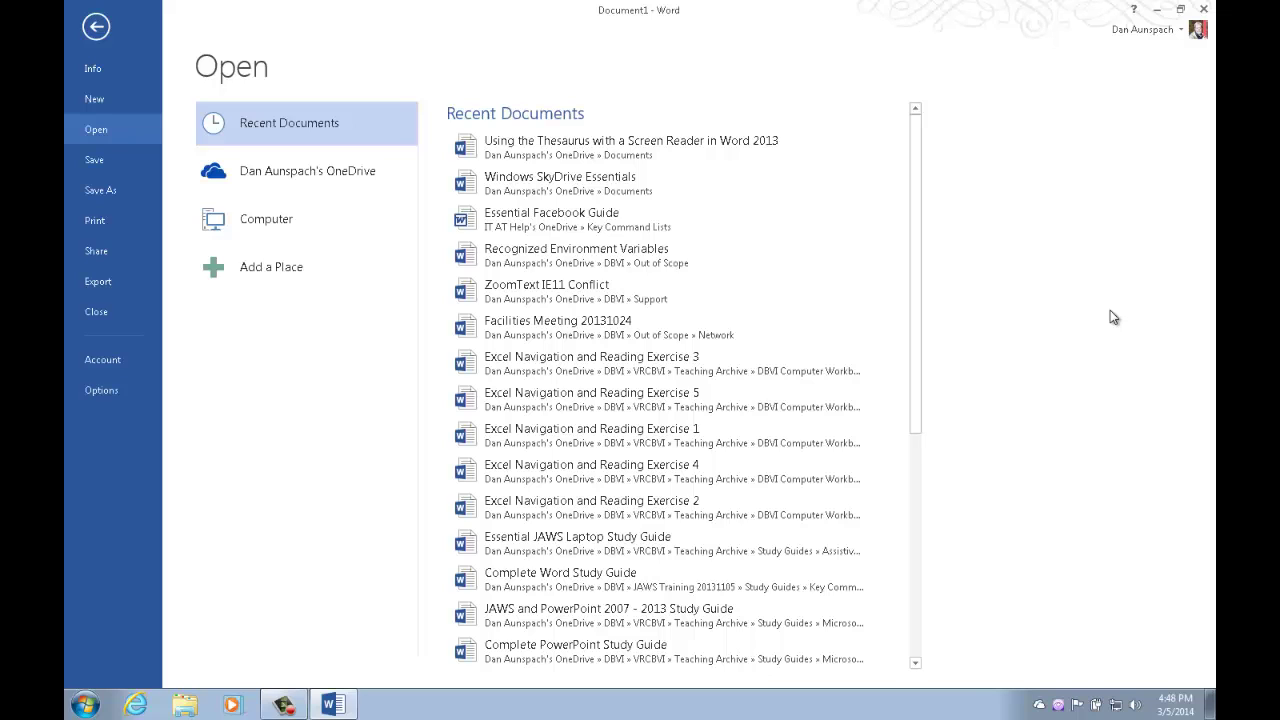
key(Escape)
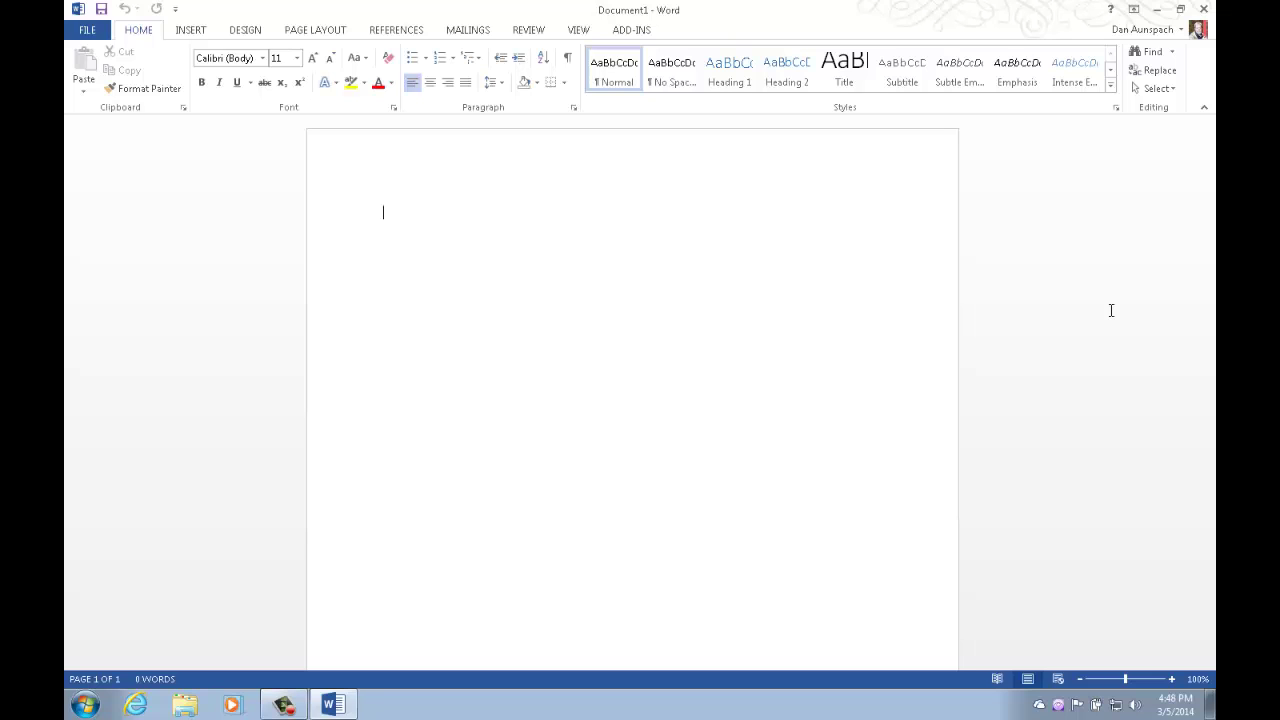
key(ctrl+s)
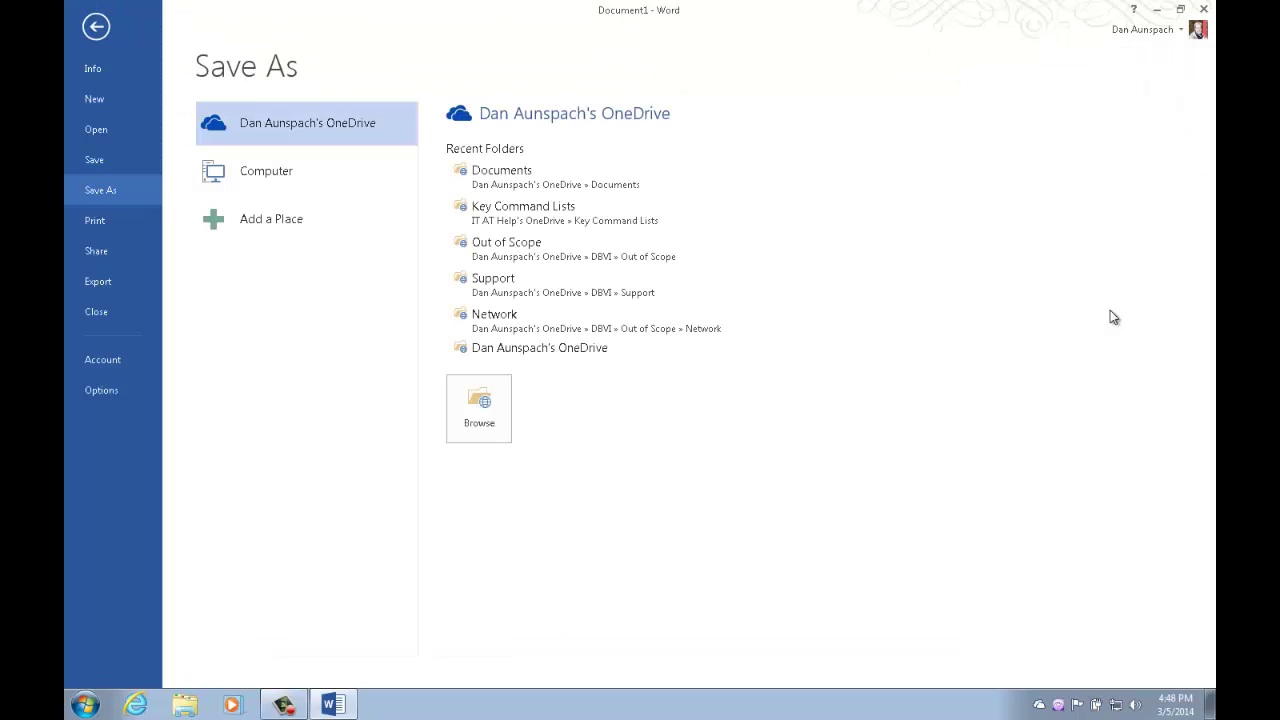
key(Escape)
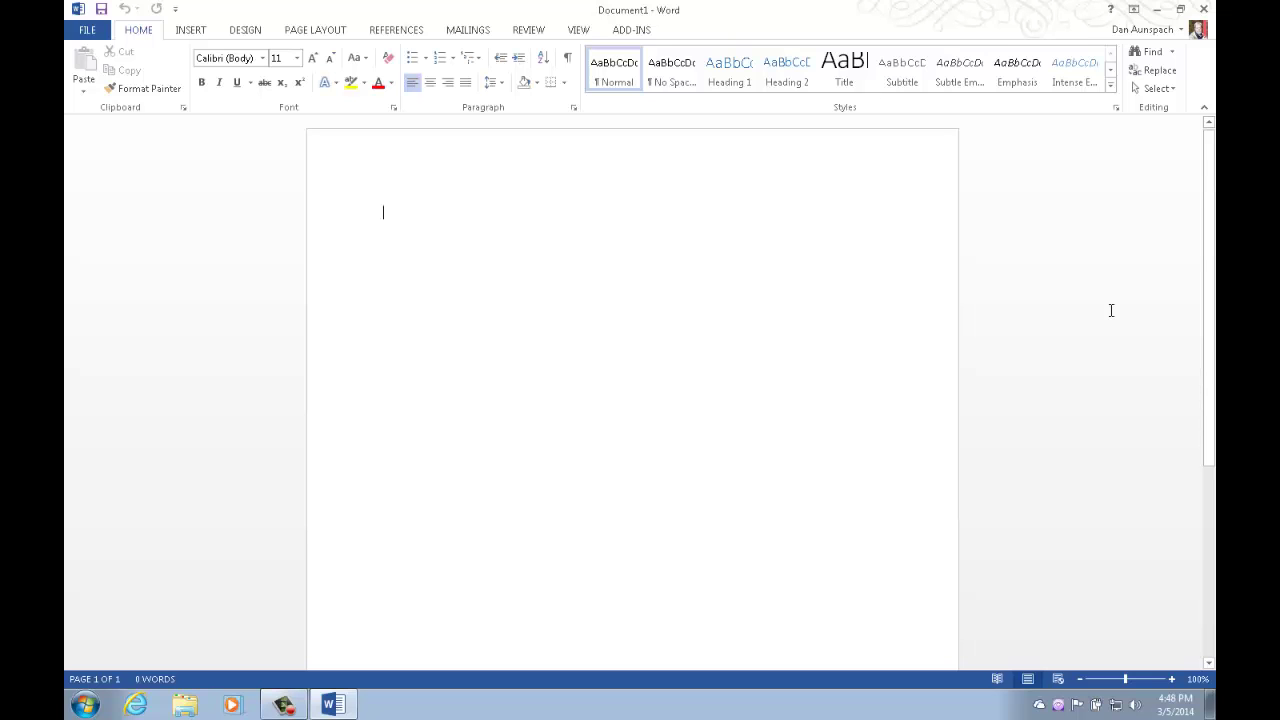
key(F12)
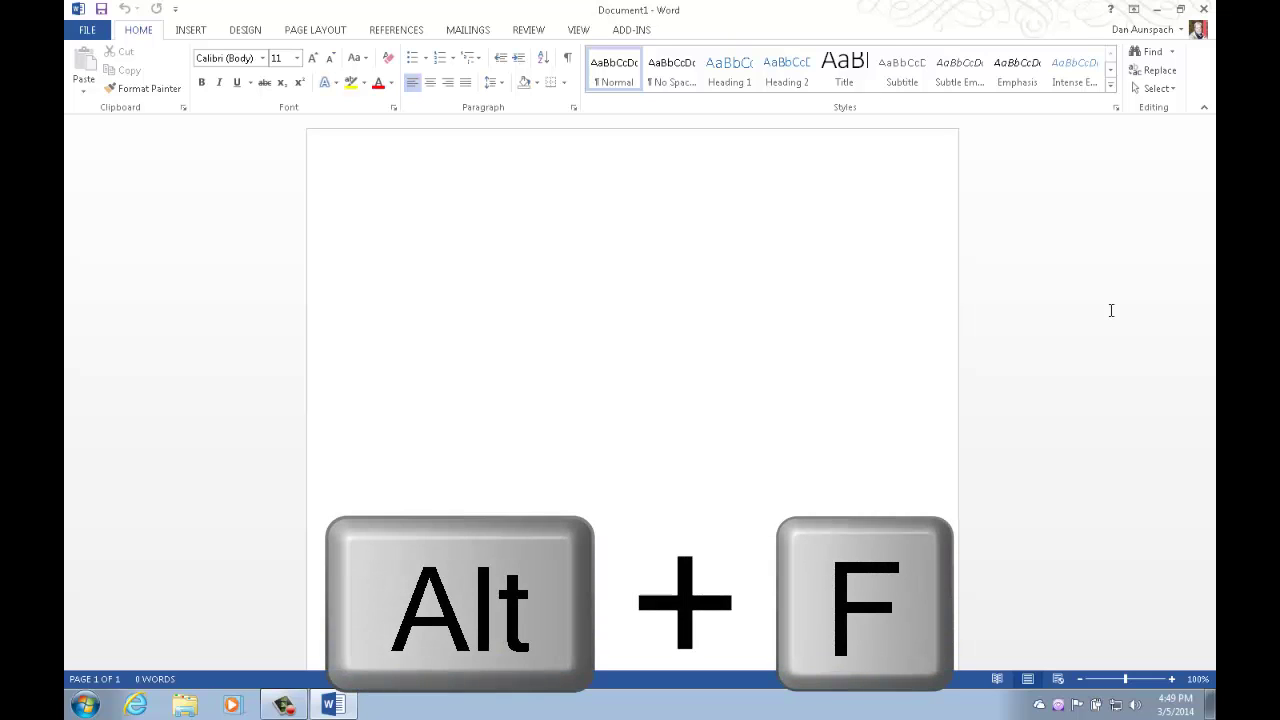
Enable "Don't show the Backstage when opening or saving files" in Word's save options and apply the change
key(alt+f)
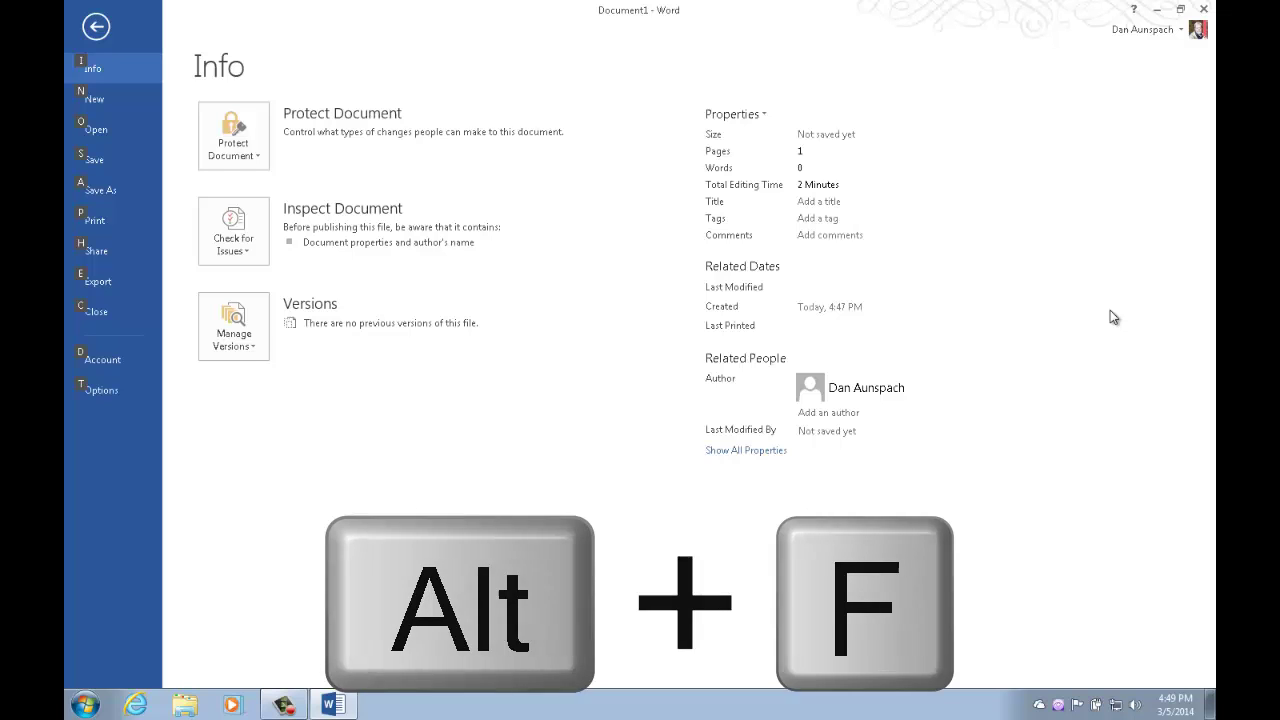
key(t)
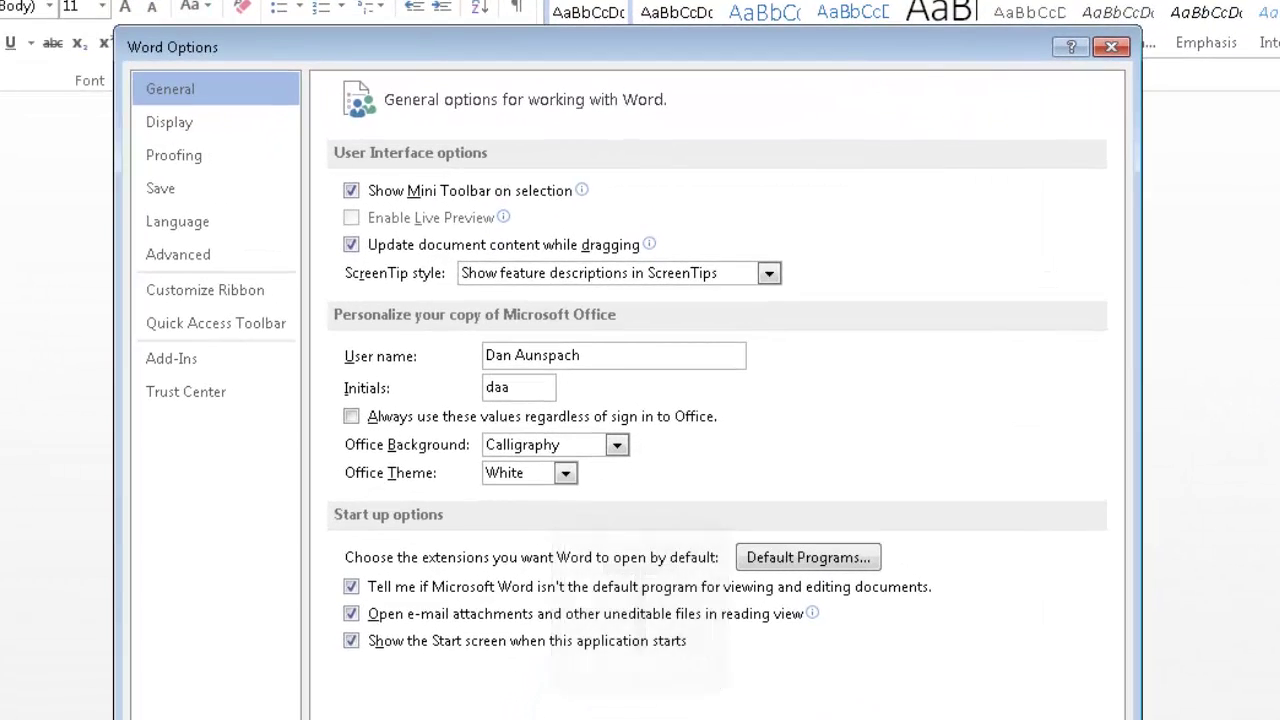
key(s)
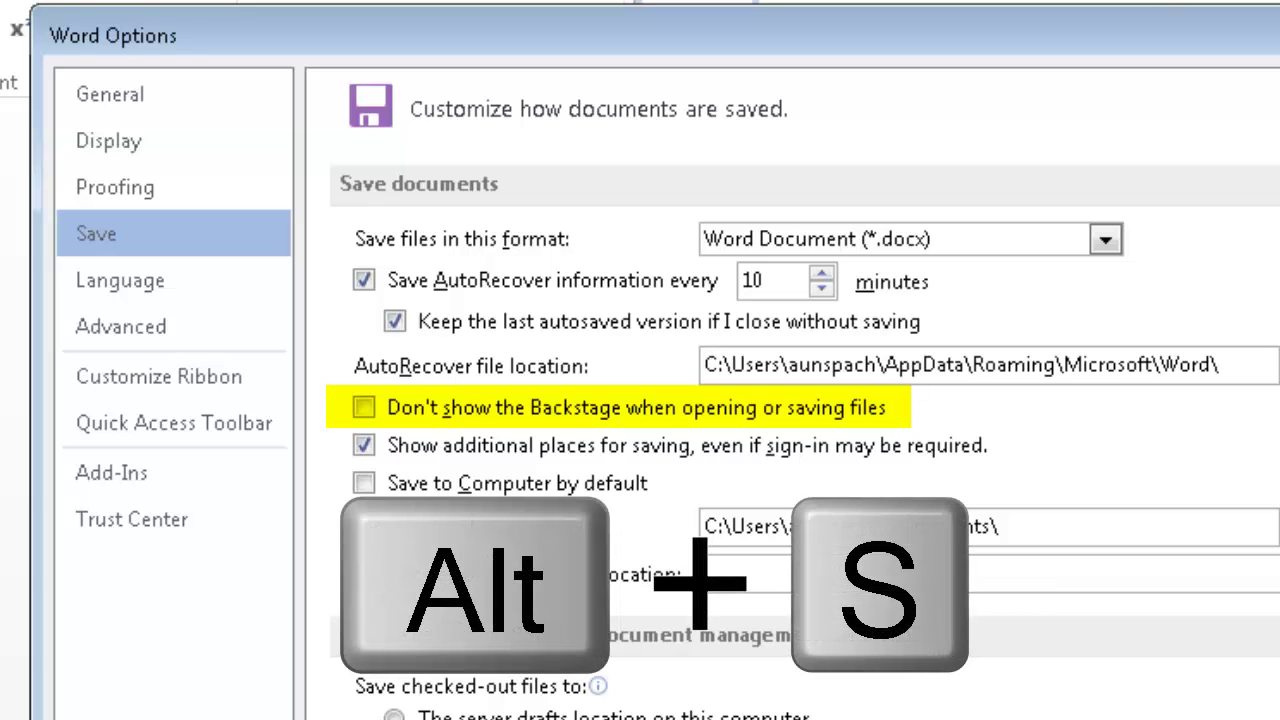
key(alt+s)
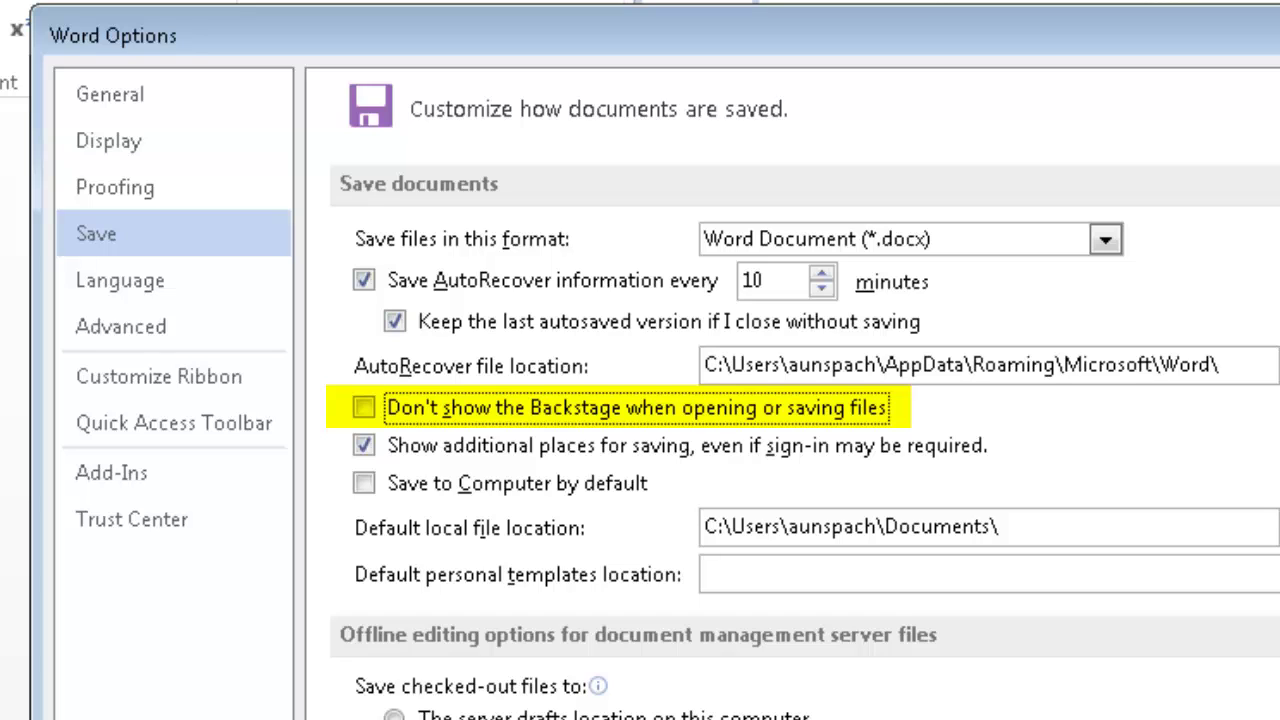
key(space)
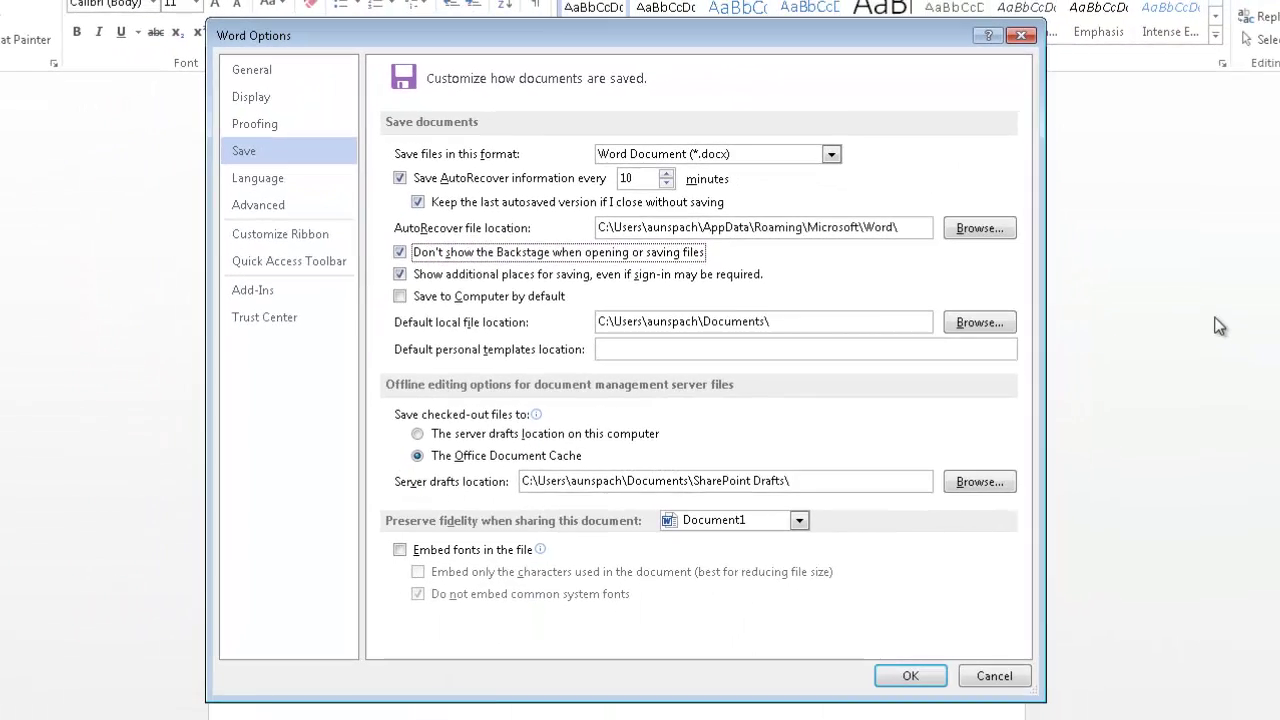
key(Return)
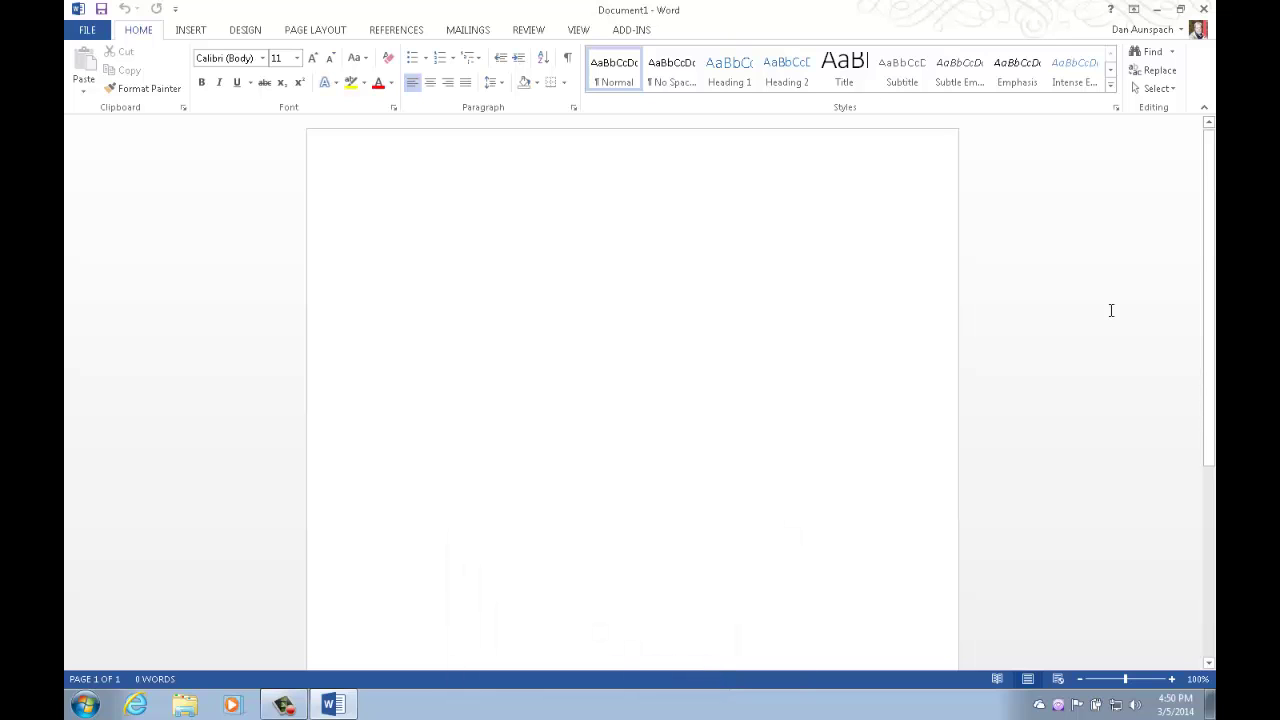
Check which dialogs the save and open commands bring up, cancelling both
key(ctrl+s)
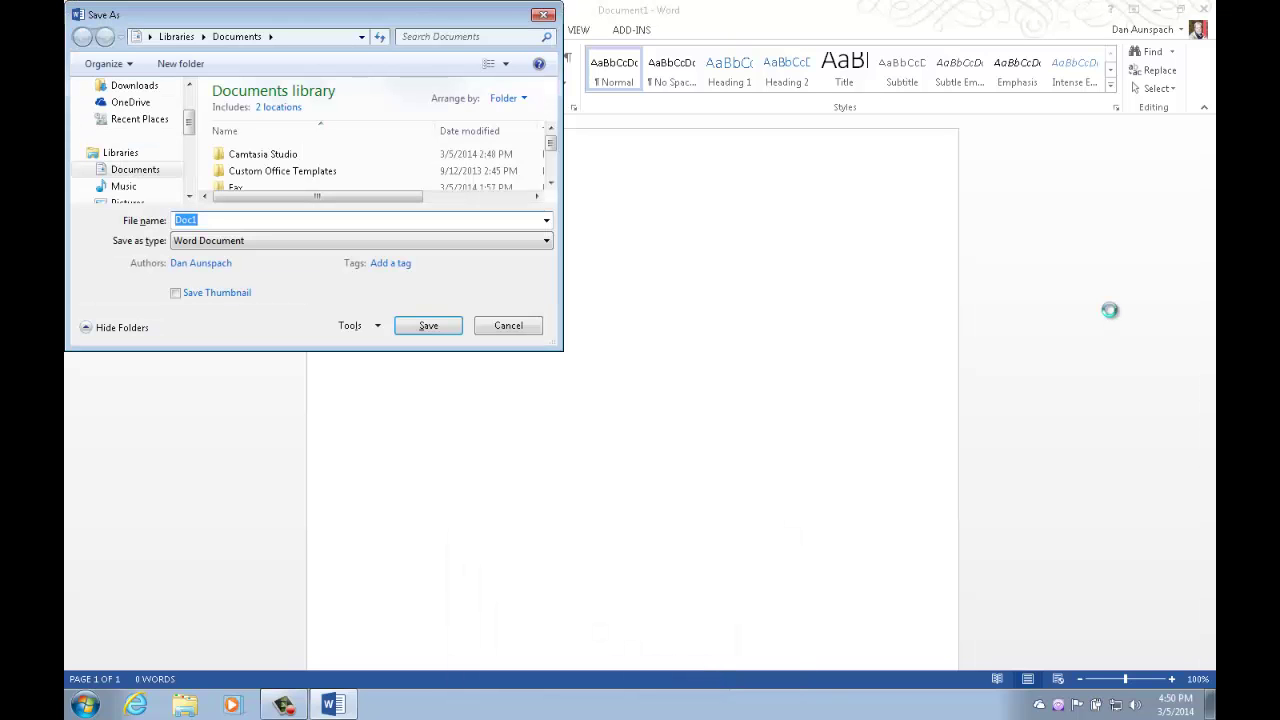
key(Escape)
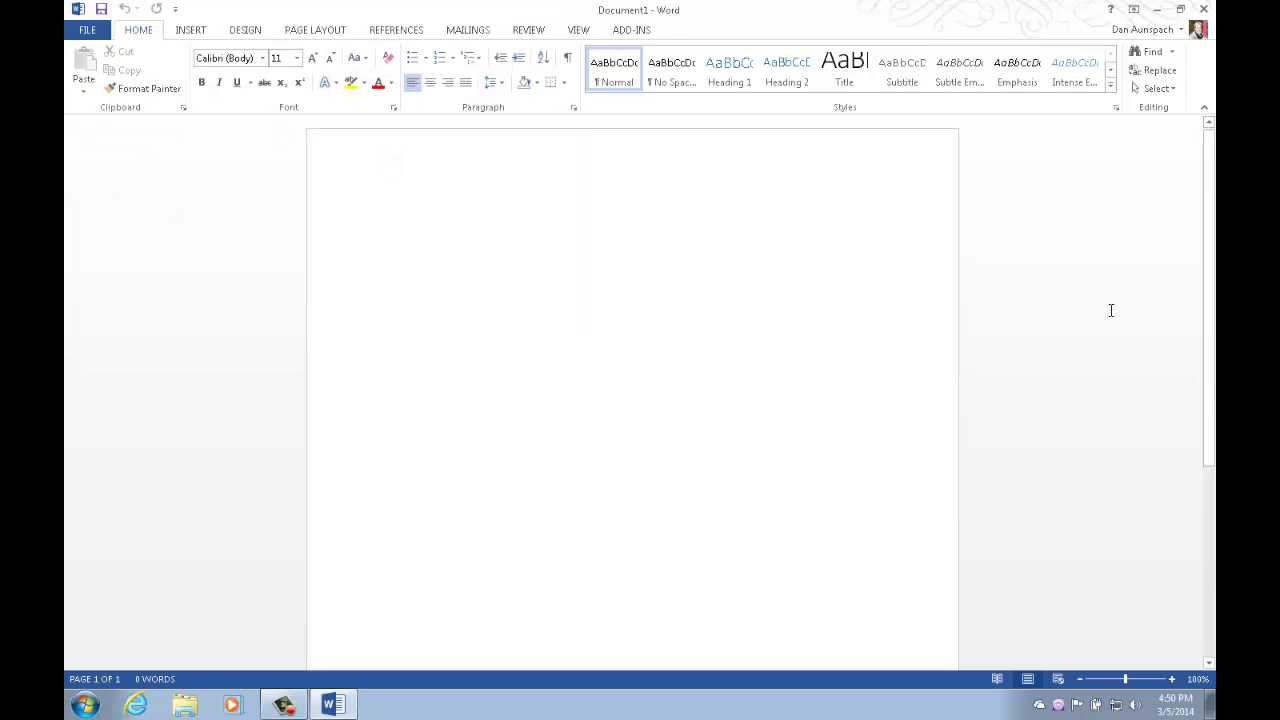
key(ctrl+o)
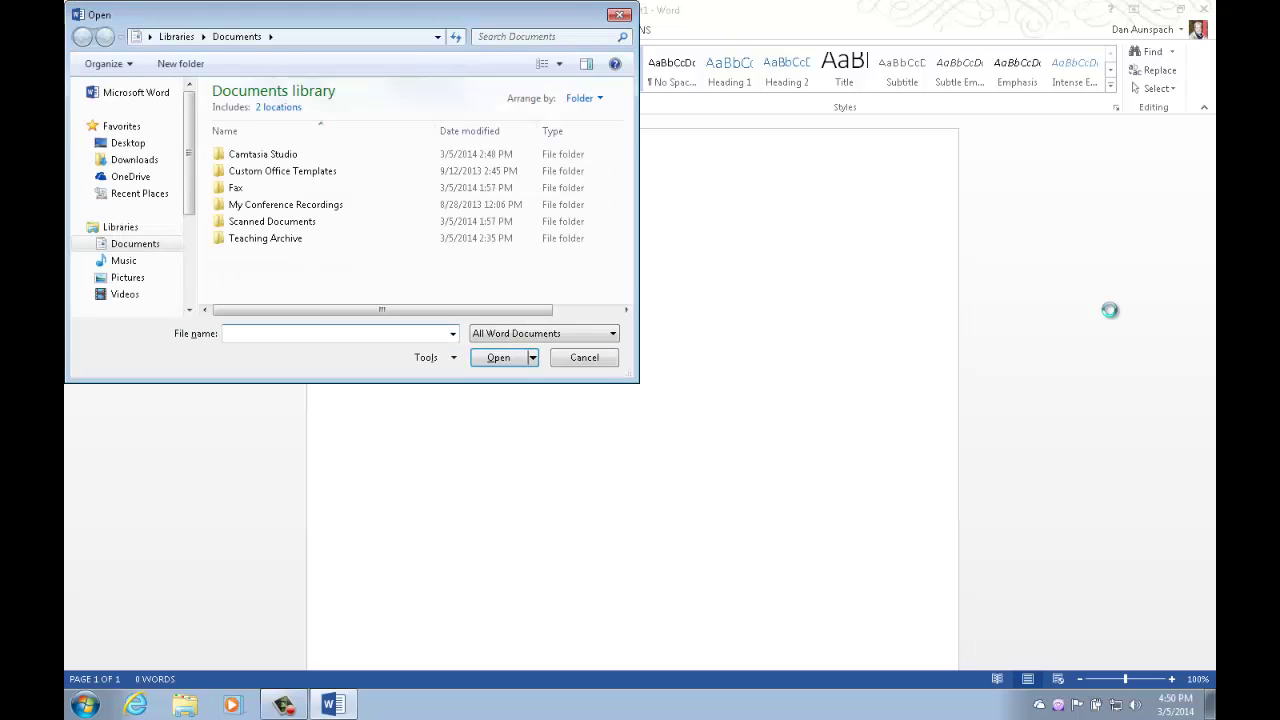
key(Escape)
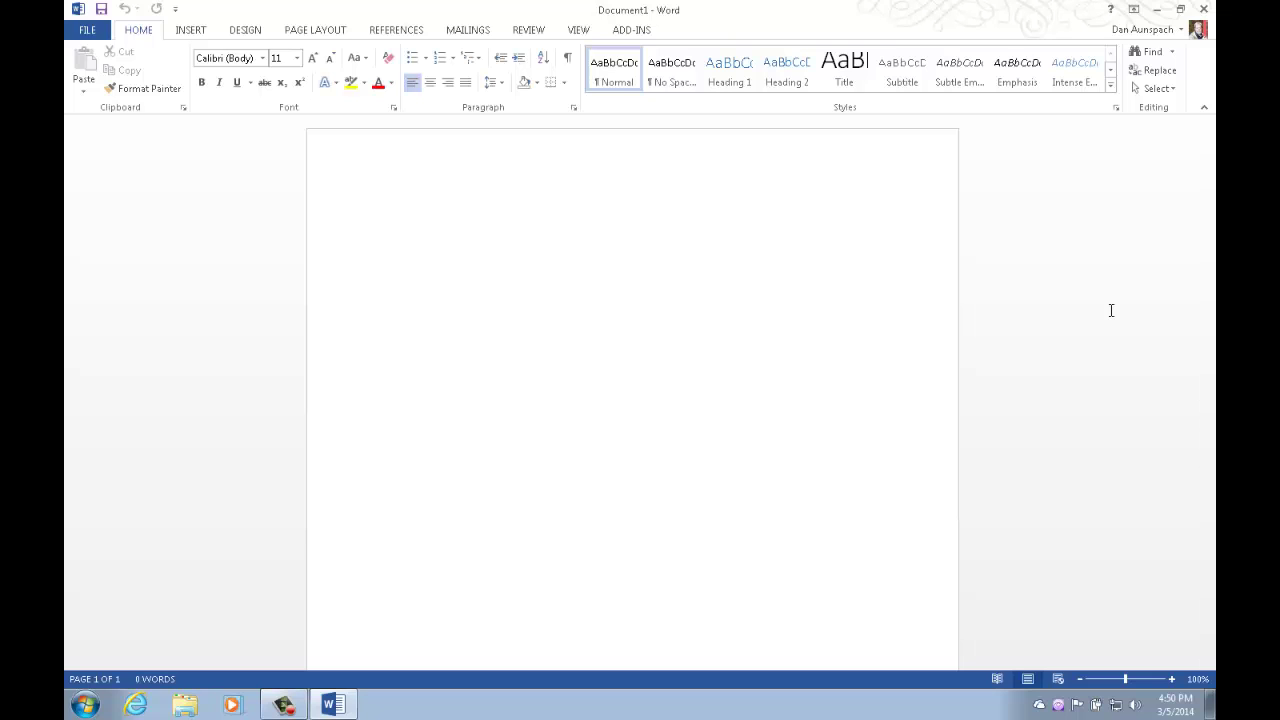
Turn off "Show the Start screen when this application starts" in Word's general options and apply the change
key(alt+f)
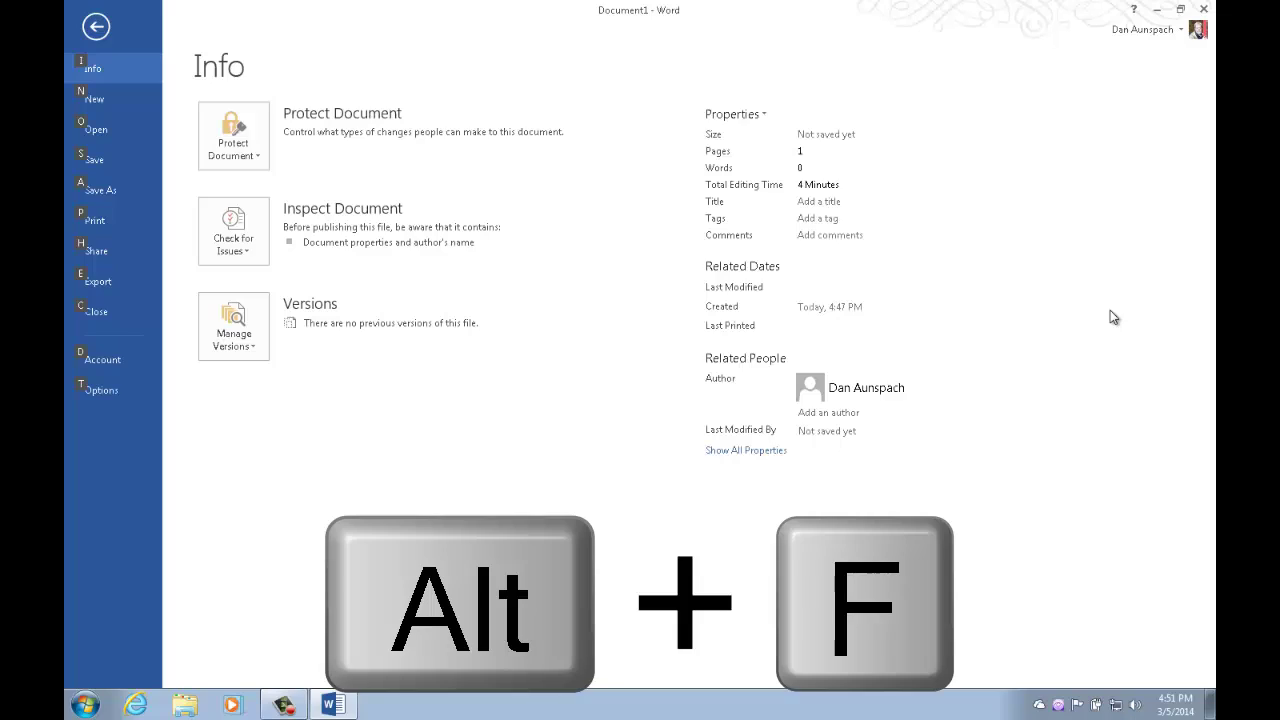
key(t)
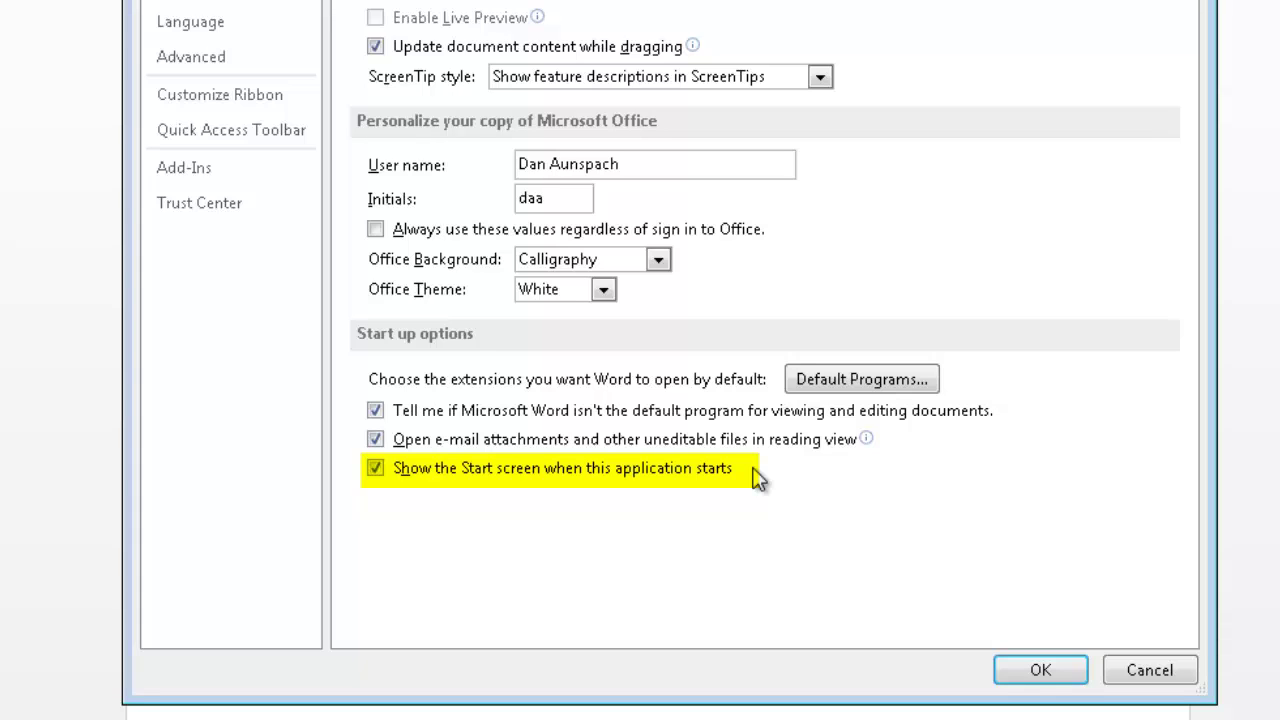
key(alt+h)
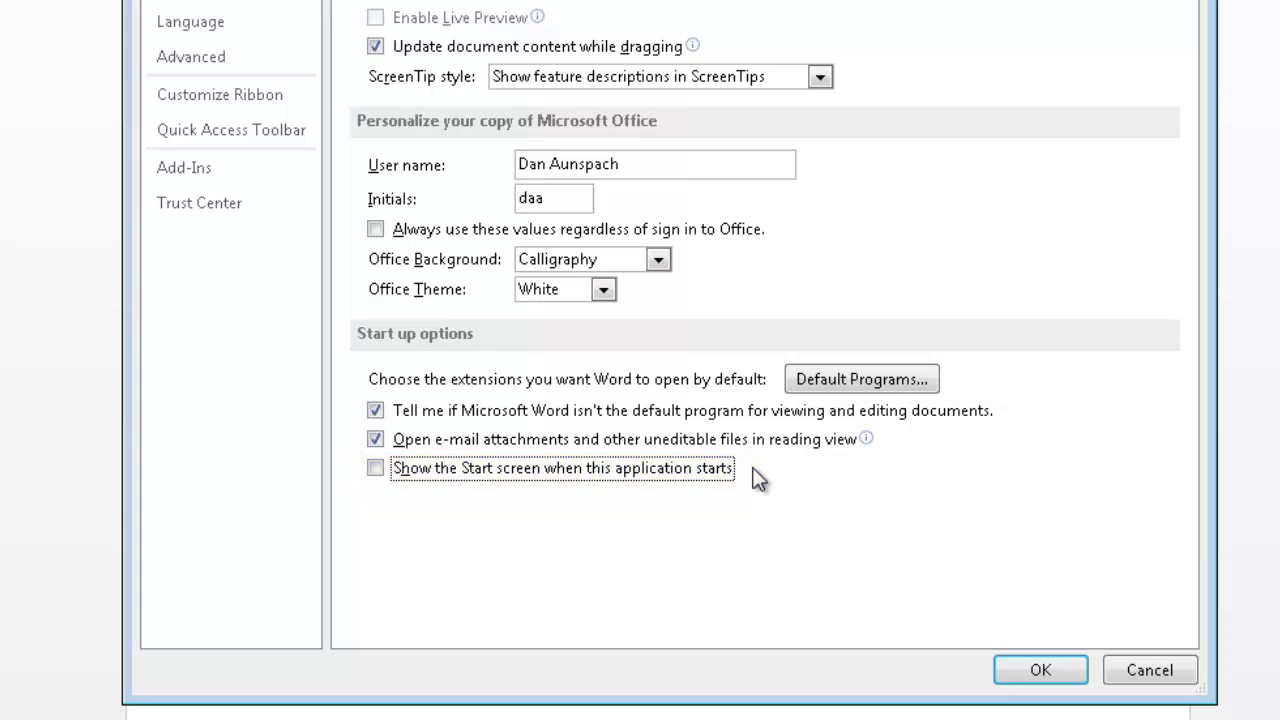
key(Return)
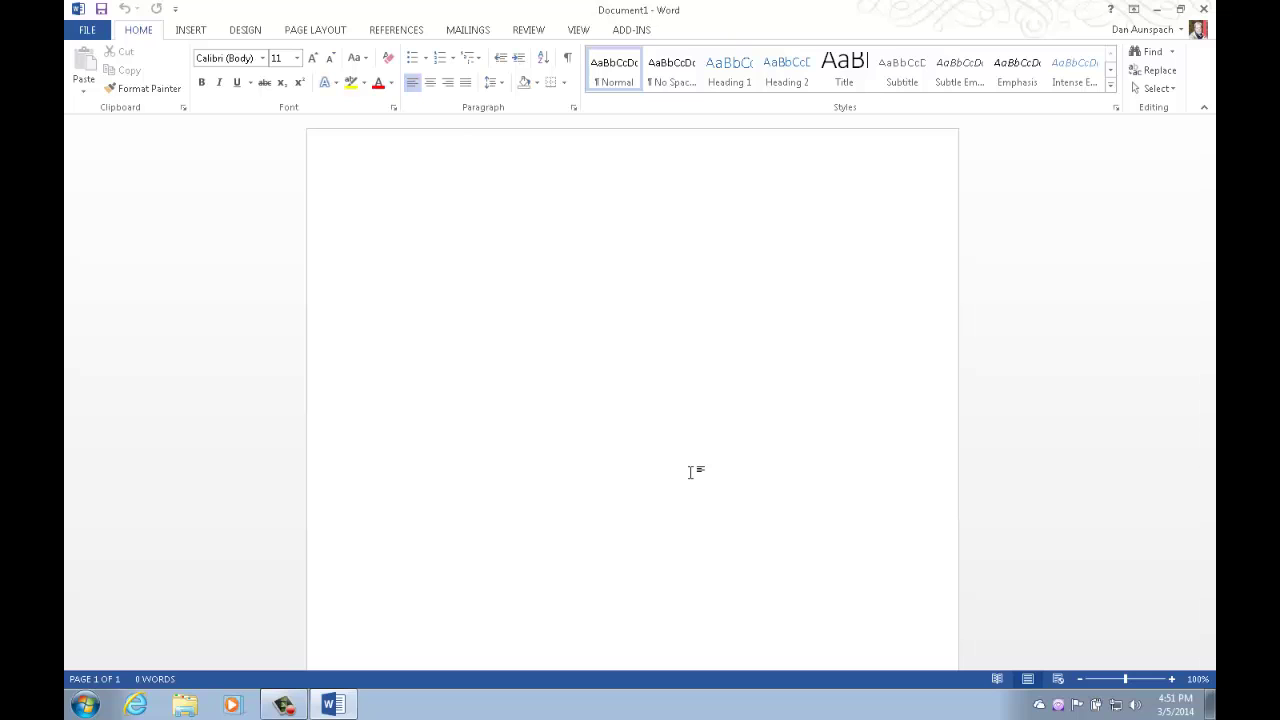
Close Word and launch Word 2013 again to test the startup setting
key(alt+F4)
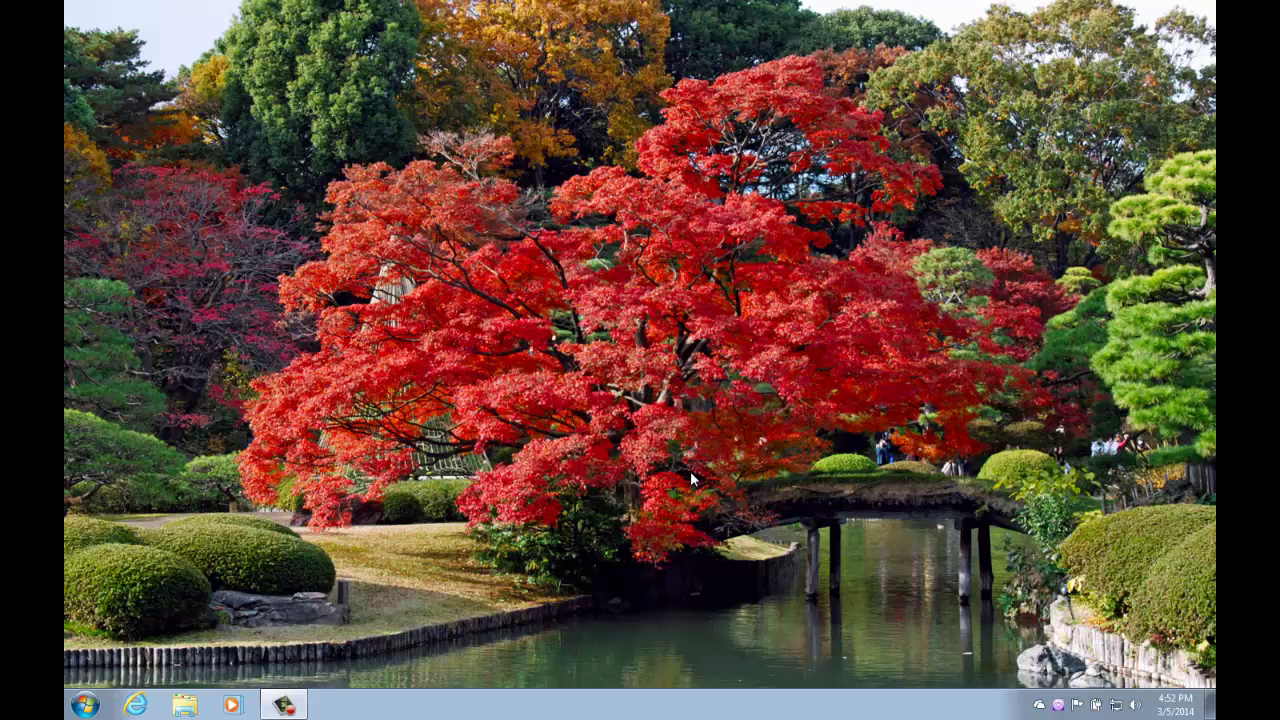
key(super)
key(Down)
key(Down)
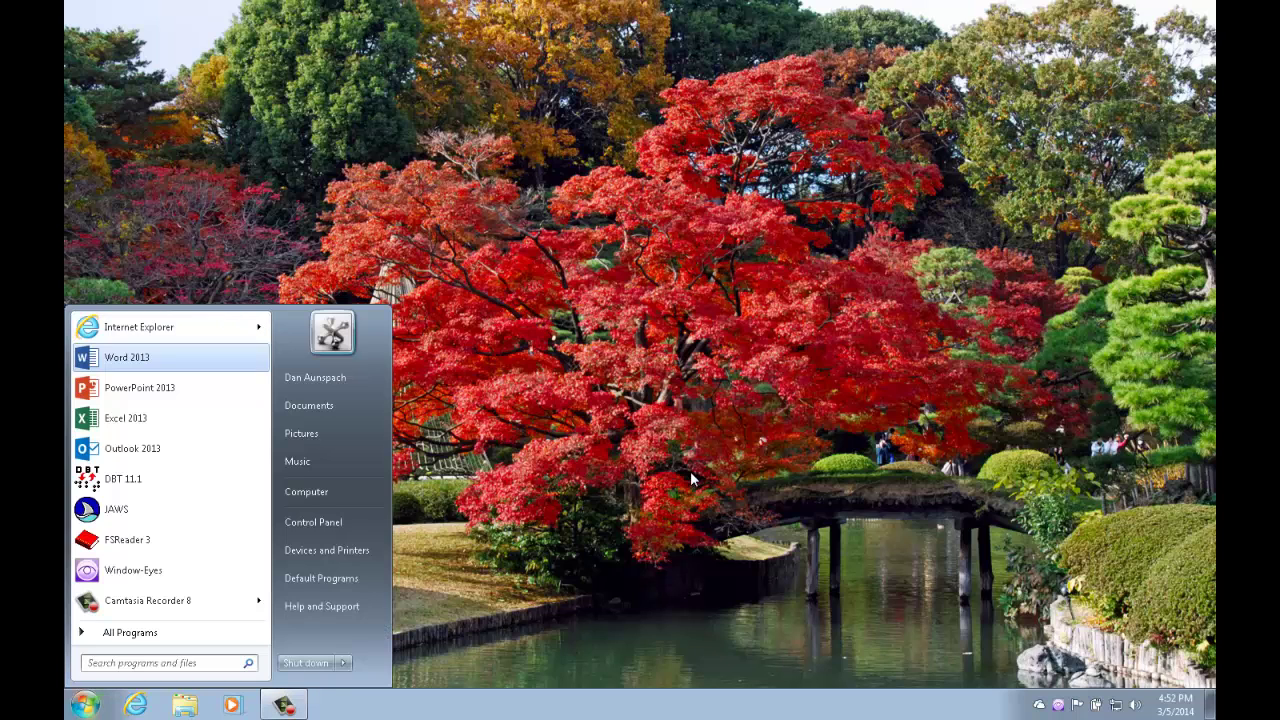
key(Return)
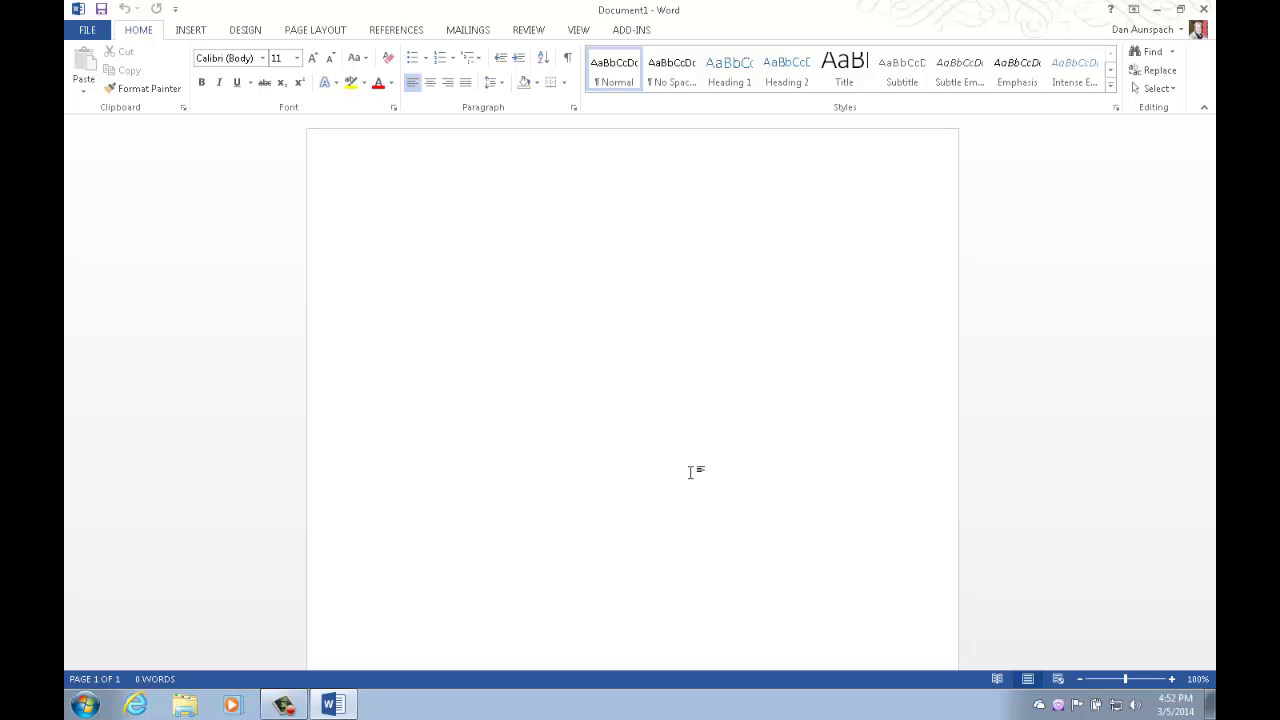
Write "This is a test. Hello, World!" in the blank document and check the Save As dialog offered on closing, cancelling it
text(This is a test. Hello, World)
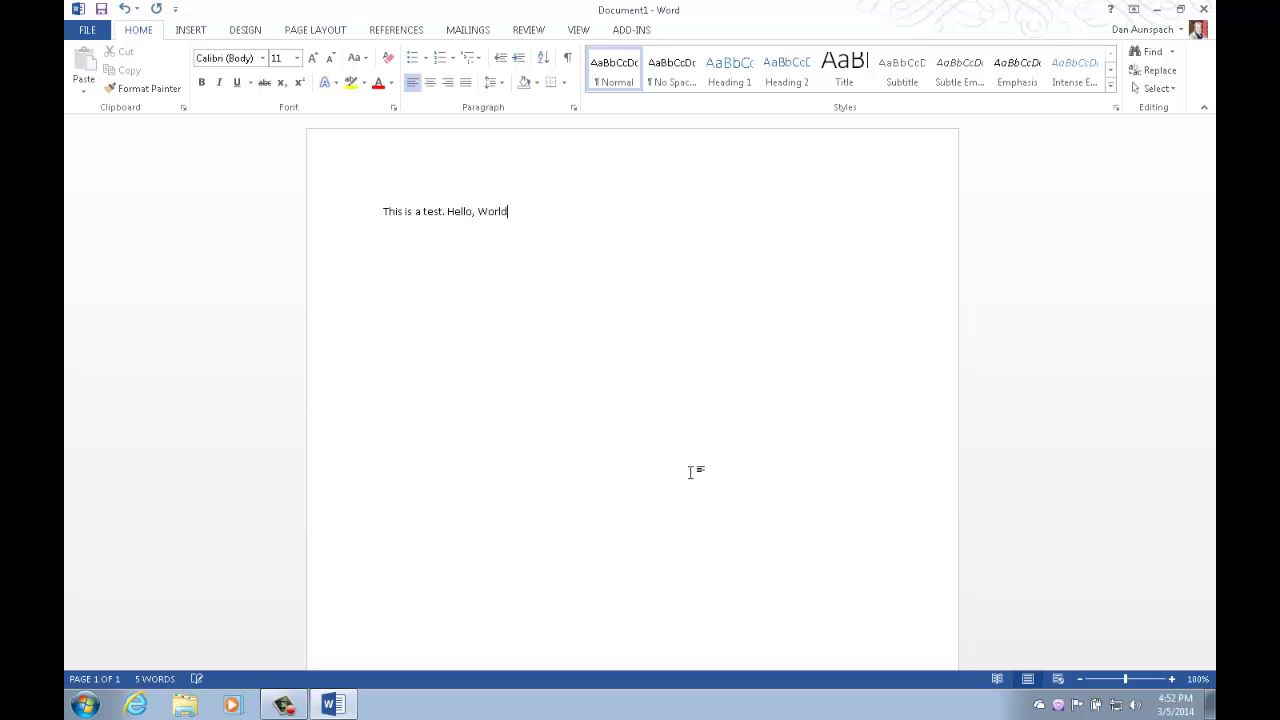
text(!)
key(alt+F4)
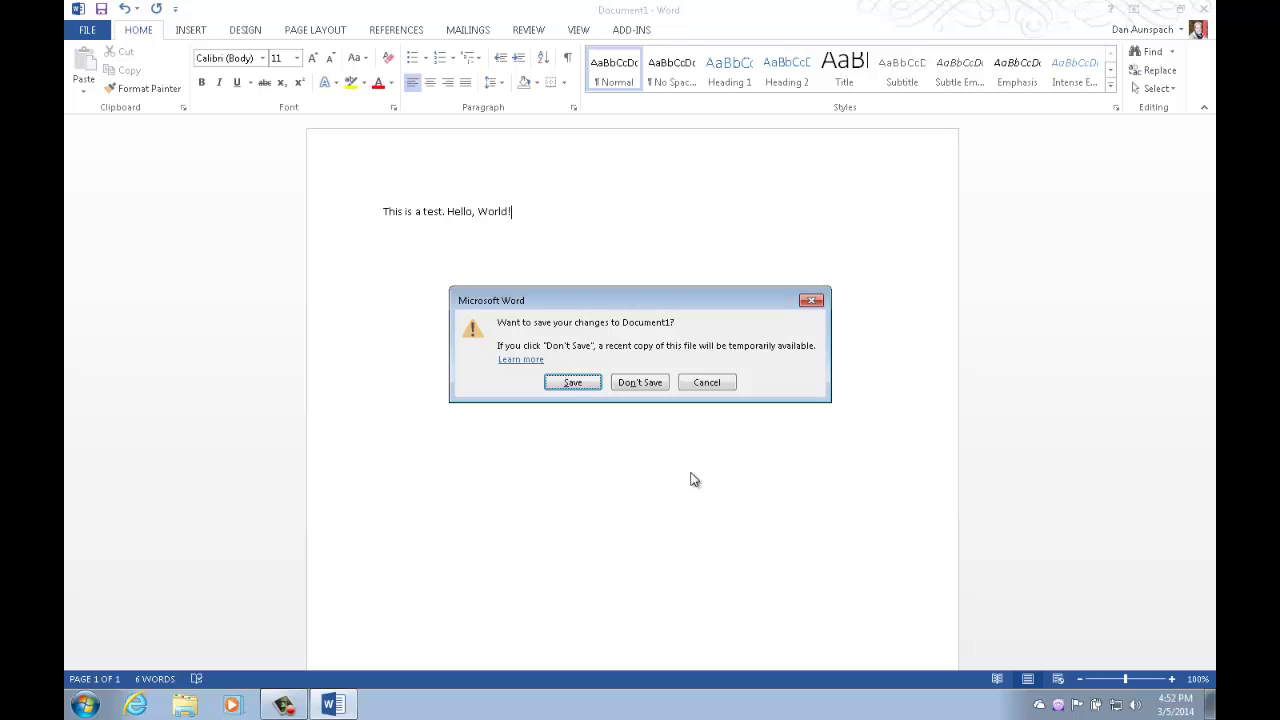
key(Return)
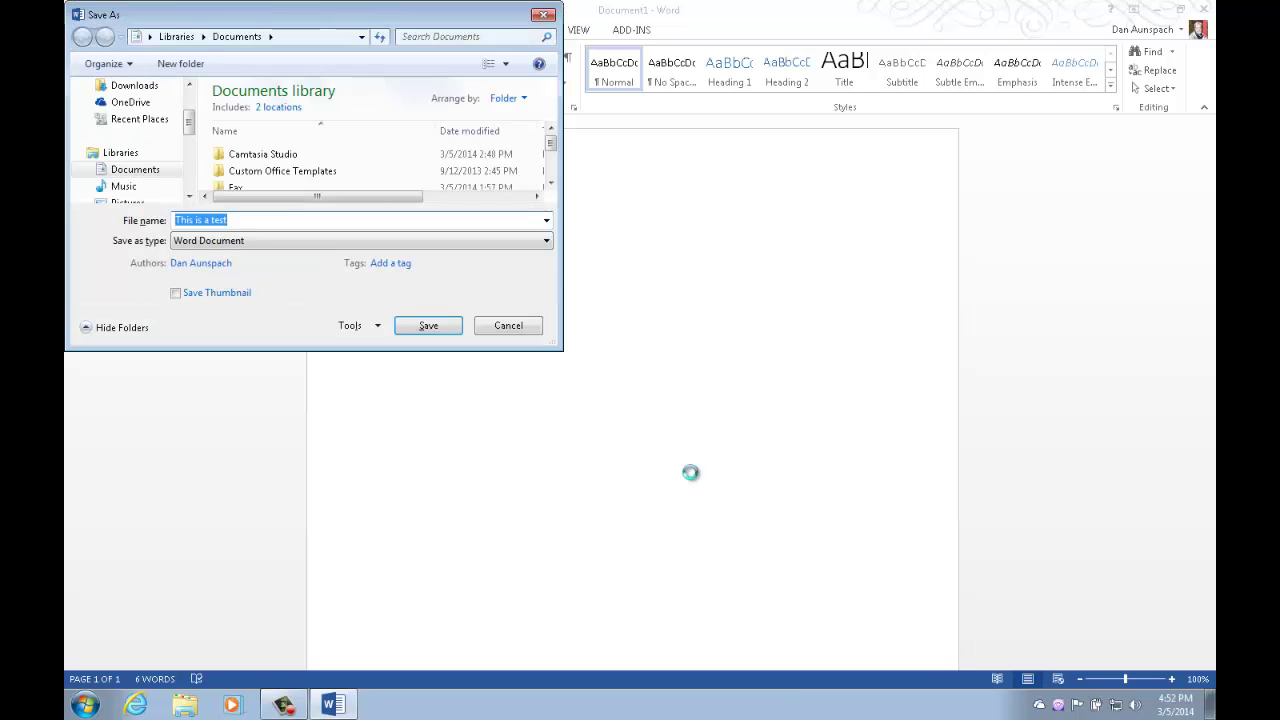
key(Escape)
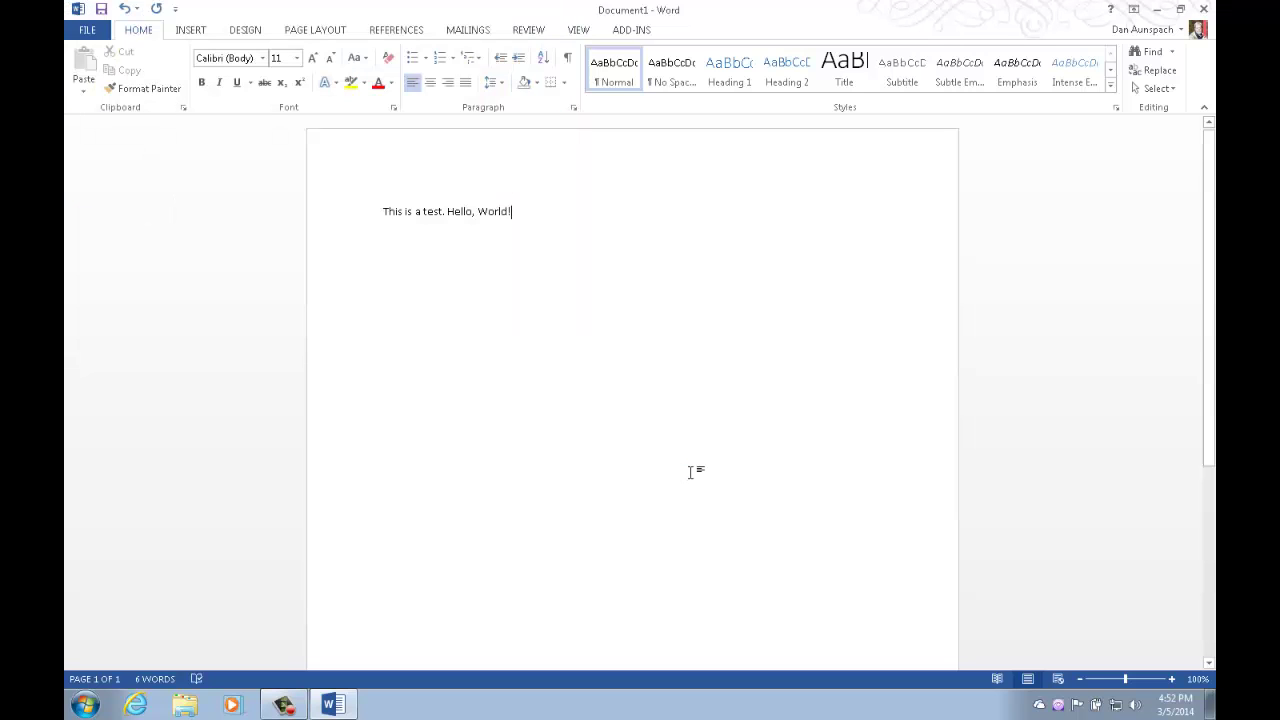
Close Word without saving the test document
key(alt+F4)
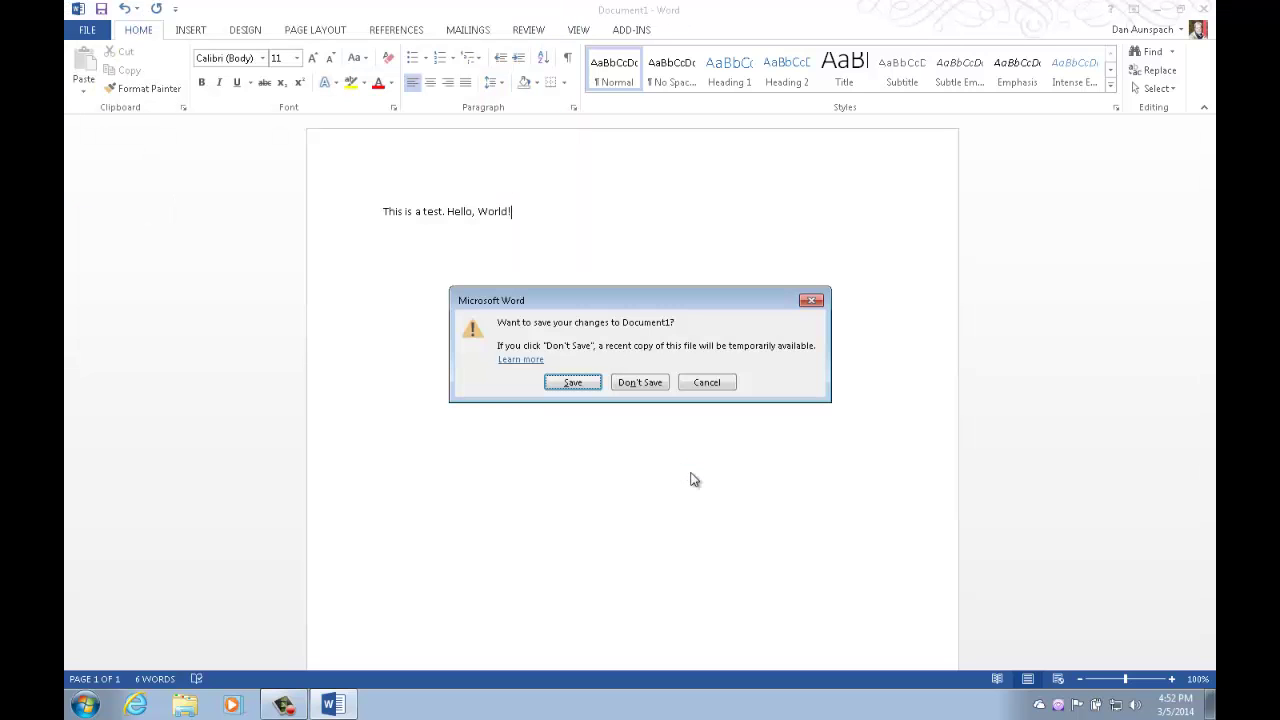
key(n)
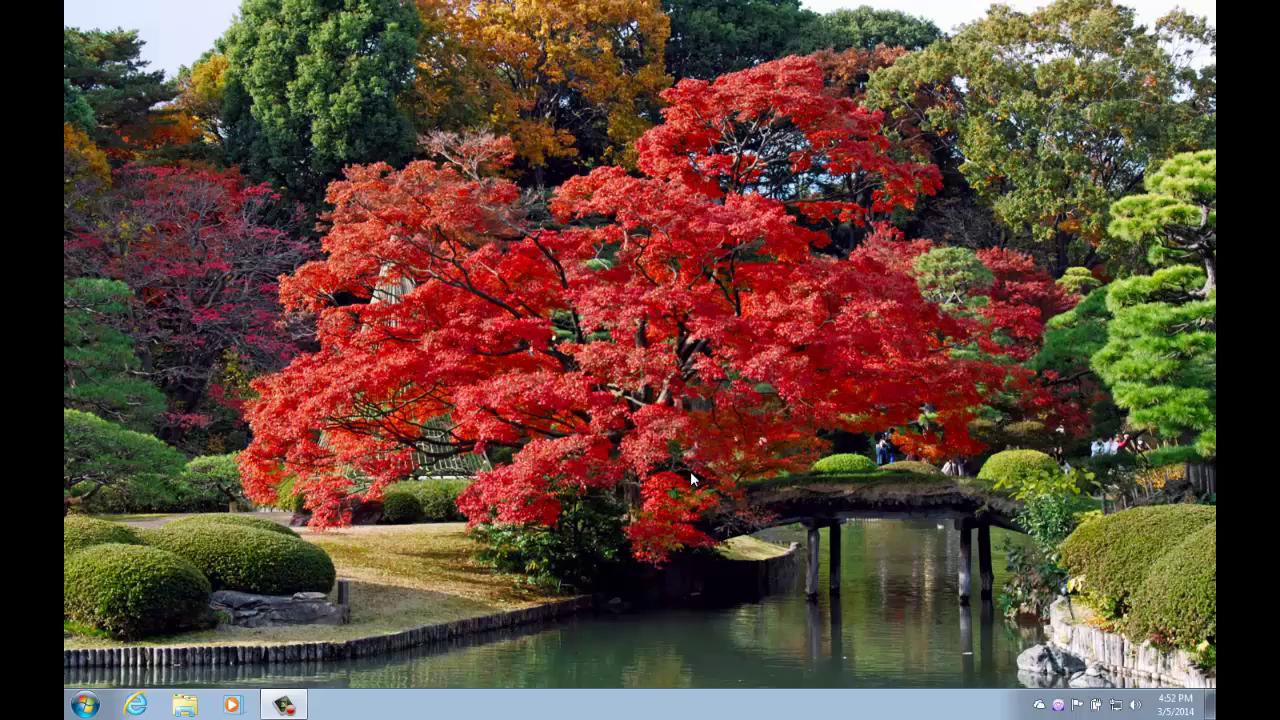